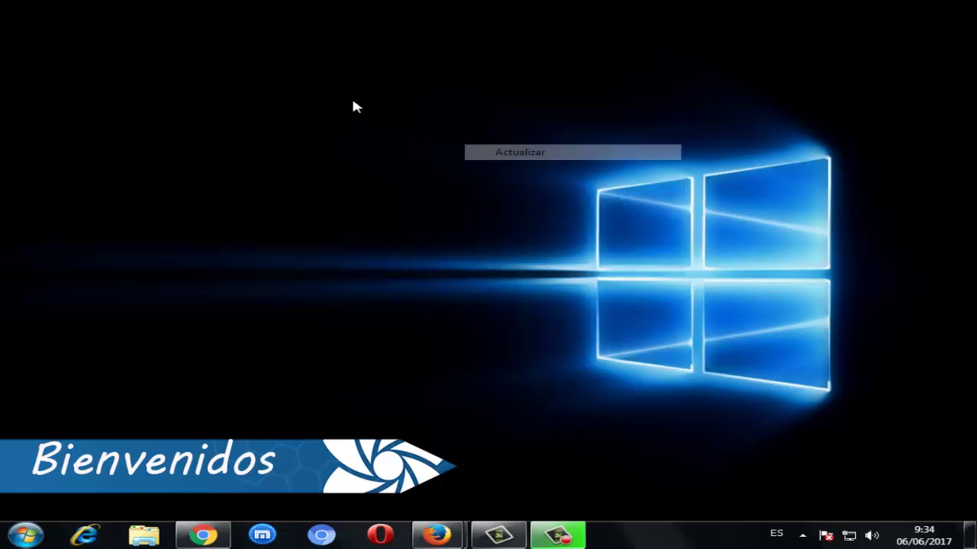
{"action": "right_click", "coordinate": [352, 98]}
{"action": "left_click", "coordinate": [390, 142]}
{"action": "right_click", "coordinate": [358, 105]}
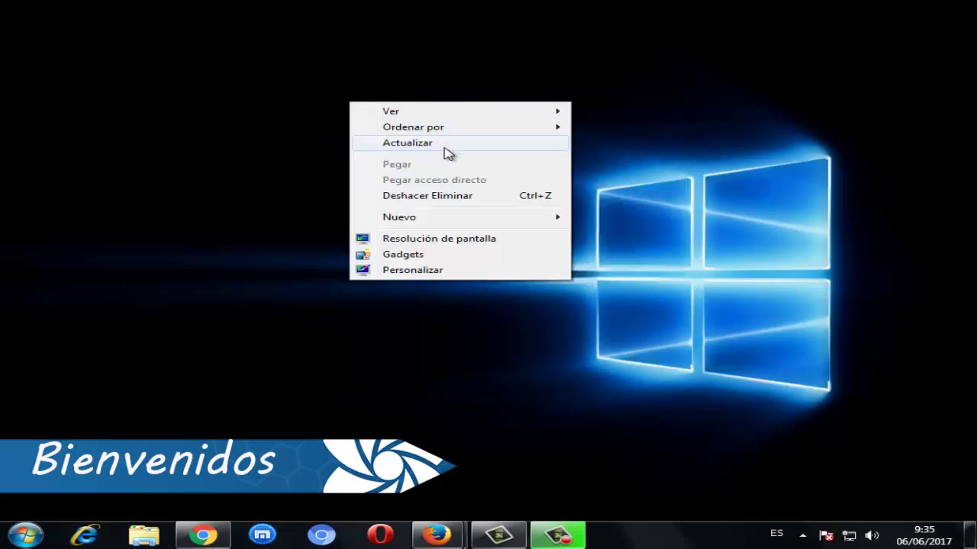
{"action": "left_click", "coordinate": [446, 145]}
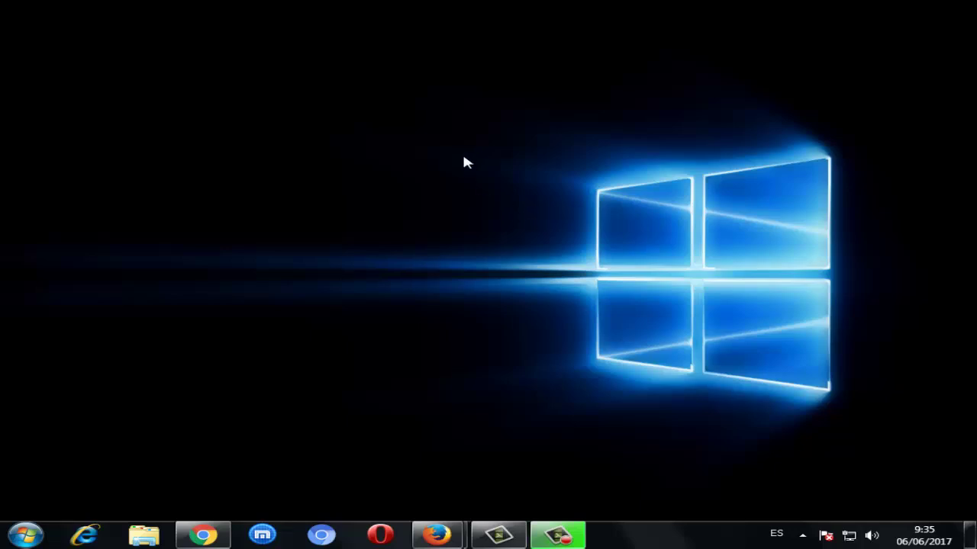
{"action": "right_click", "coordinate": [460, 127]}
{"action": "left_click", "coordinate": [546, 169]}
{"action": "right_click", "coordinate": [441, 122]}
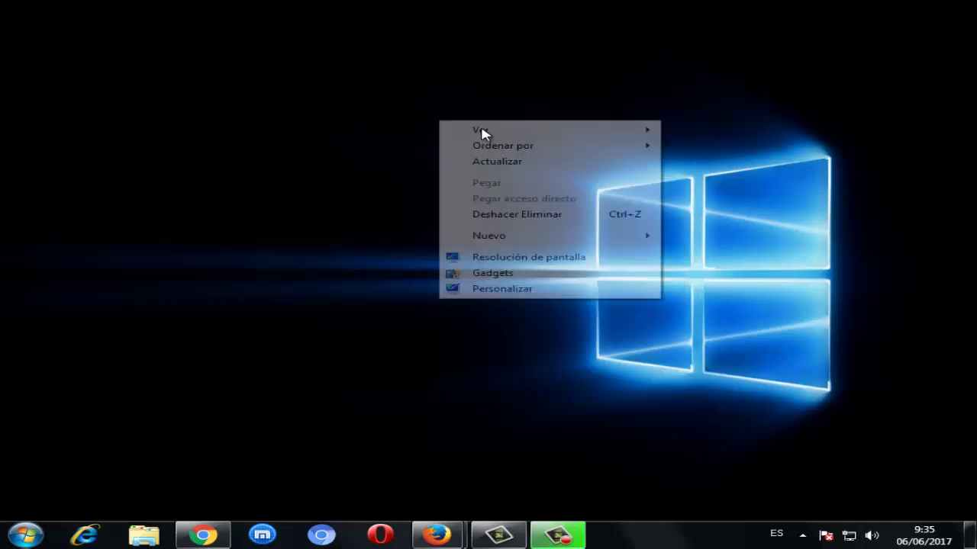
{"action": "left_click", "coordinate": [560, 164]}
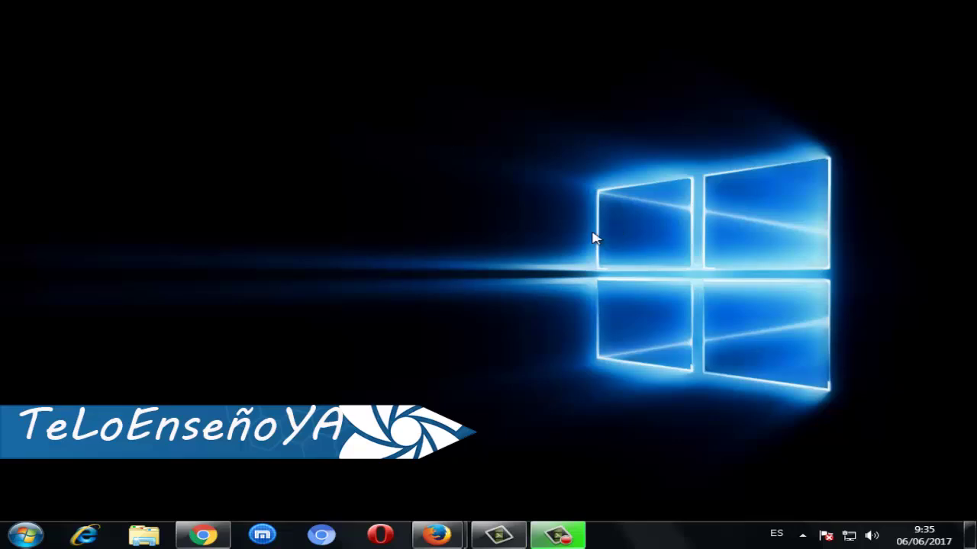
{"action": "right_click", "coordinate": [360, 132]}
{"action": "left_click", "coordinate": [455, 164]}
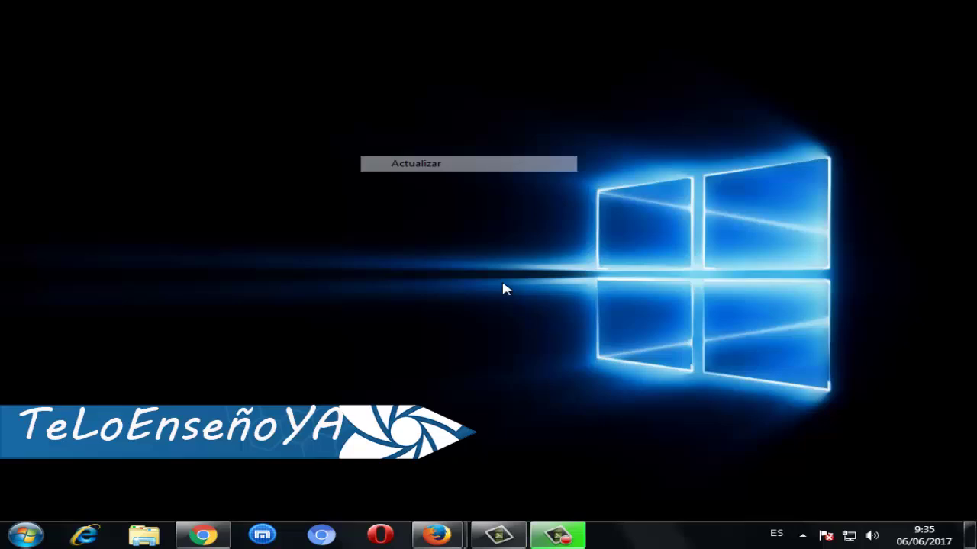
{"action": "right_click", "coordinate": [539, 131]}
{"action": "left_click", "coordinate": [590, 172]}
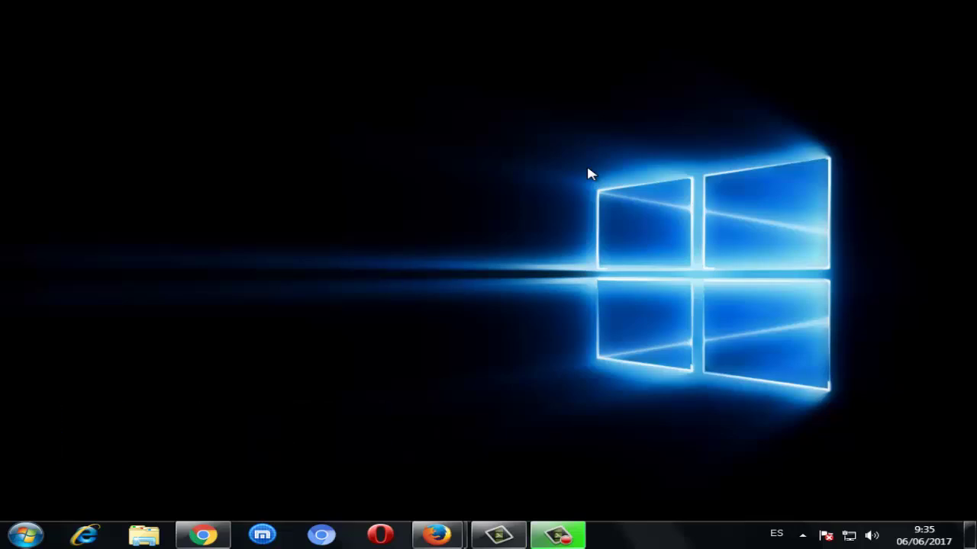
{"action": "right_click", "coordinate": [444, 128]}
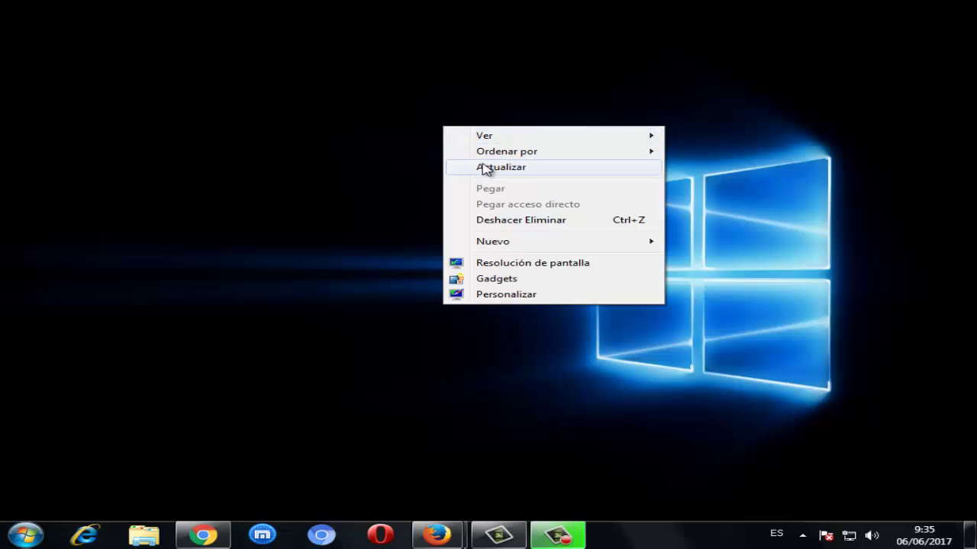
{"action": "left_click", "coordinate": [479, 160]}
{"action": "right_click", "coordinate": [329, 99]}
{"action": "left_click", "coordinate": [385, 142]}
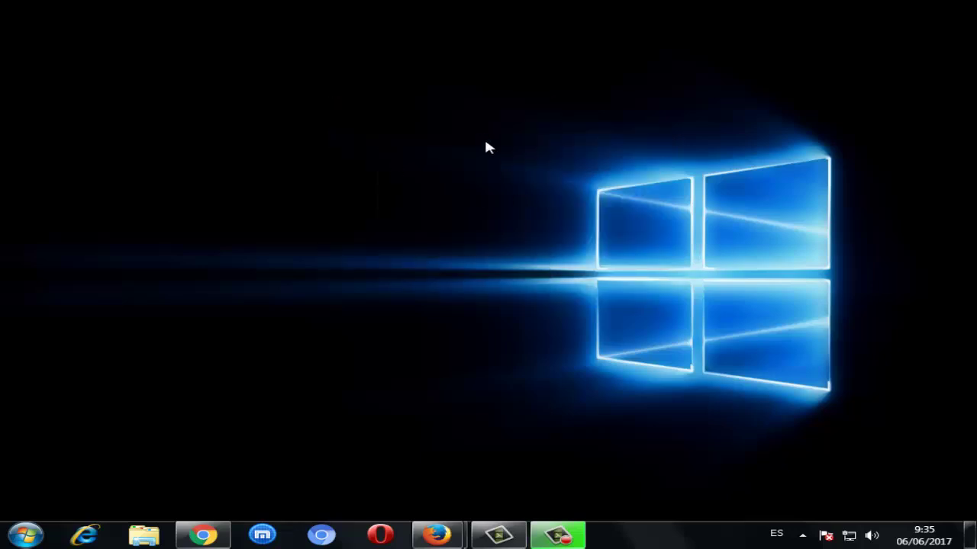
{"action": "right_click", "coordinate": [482, 136]}
{"action": "left_click", "coordinate": [552, 177]}
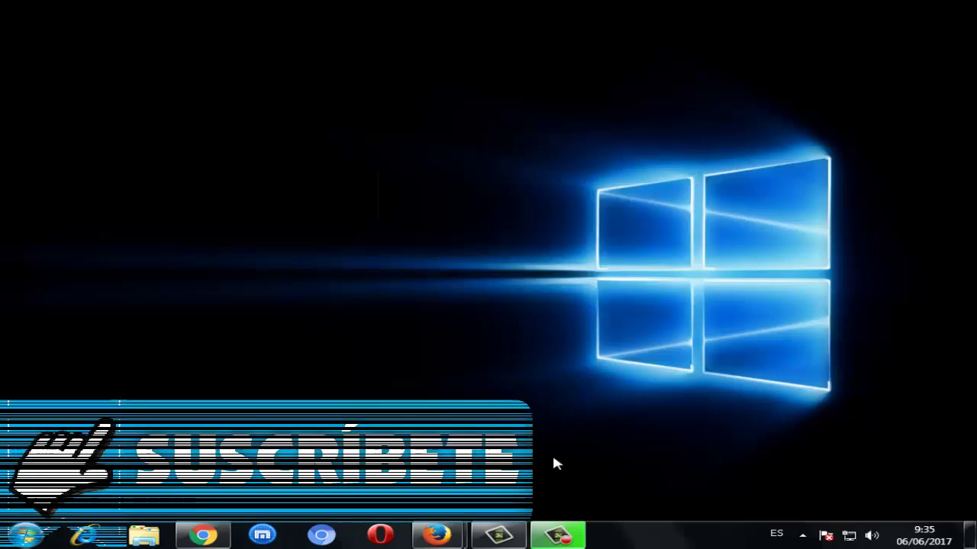
{"action": "right_click", "coordinate": [470, 340]}
{"action": "left_click", "coordinate": [516, 382]}
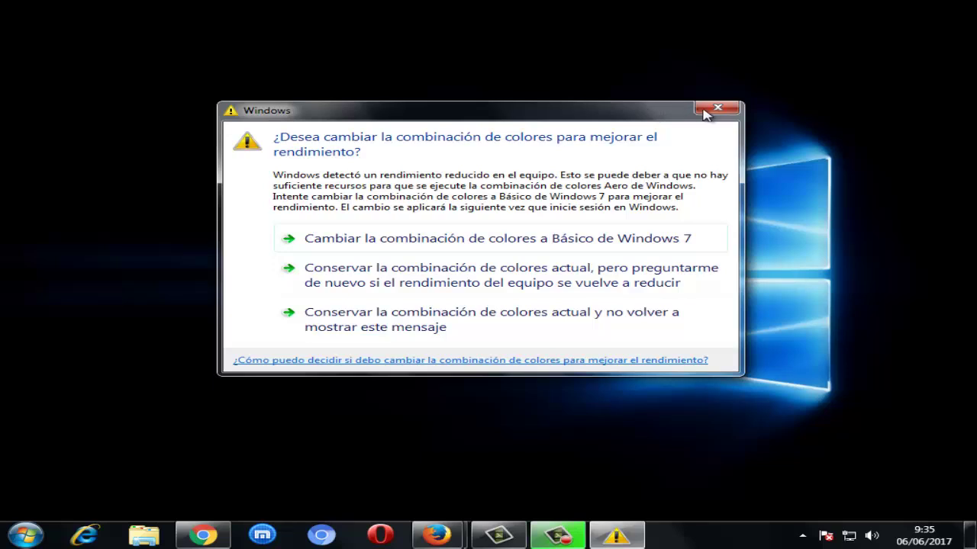
Dismiss the Windows colour scheme prompt without choosing an option and refresh the desktop
{"action": "left_click", "coordinate": [717, 109]}
{"action": "right_click", "coordinate": [346, 86]}
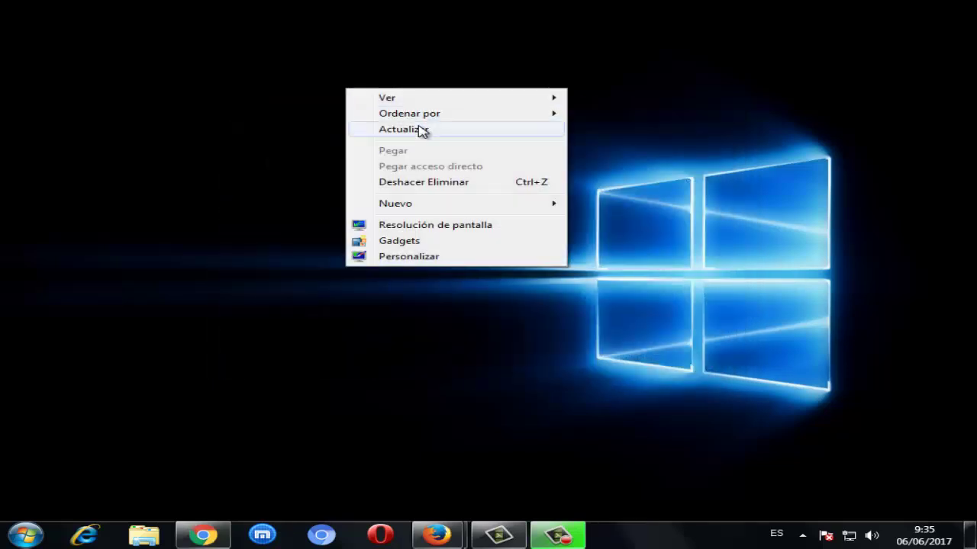
{"action": "left_click", "coordinate": [421, 130]}
{"action": "right_click", "coordinate": [406, 66]}
{"action": "left_click", "coordinate": [492, 107]}
{"action": "right_click", "coordinate": [568, 69]}
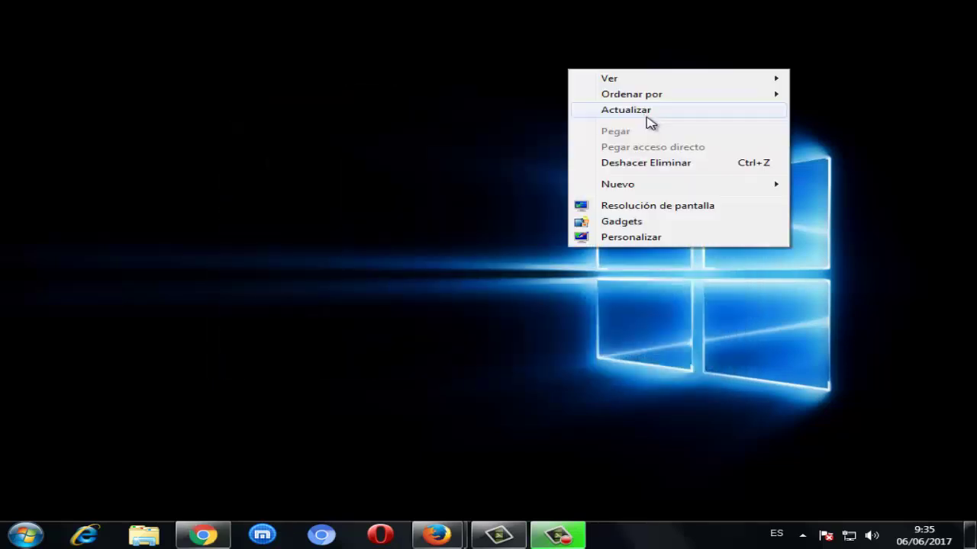
{"action": "left_click", "coordinate": [646, 117]}
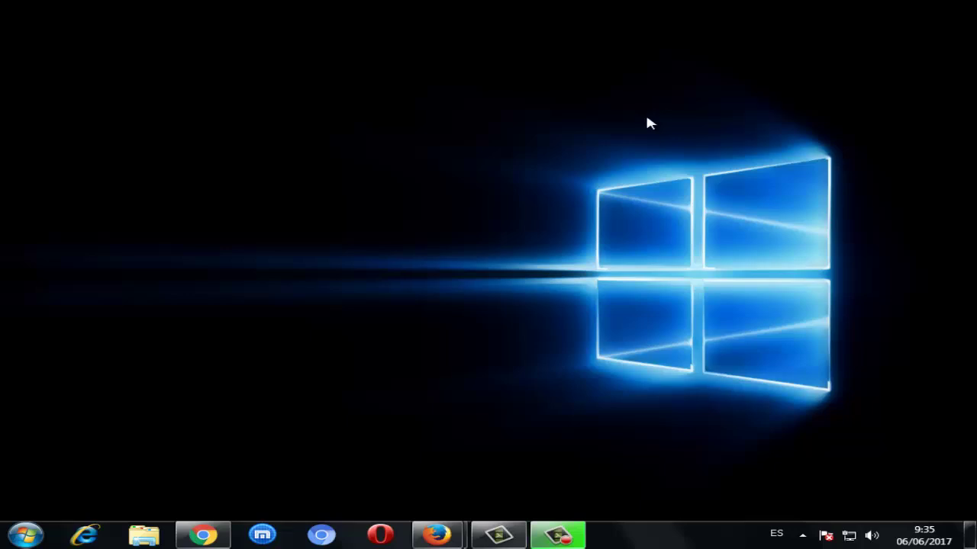
{"action": "right_click", "coordinate": [262, 144]}
{"action": "left_click", "coordinate": [331, 185]}
{"action": "right_click", "coordinate": [351, 139]}
{"action": "left_click", "coordinate": [434, 178]}
{"action": "right_click", "coordinate": [461, 139]}
{"action": "left_click", "coordinate": [499, 168]}
Open Equipo, view the general properties of Disco local (C:), and close them
{"action": "left_click", "coordinate": [18, 536]}
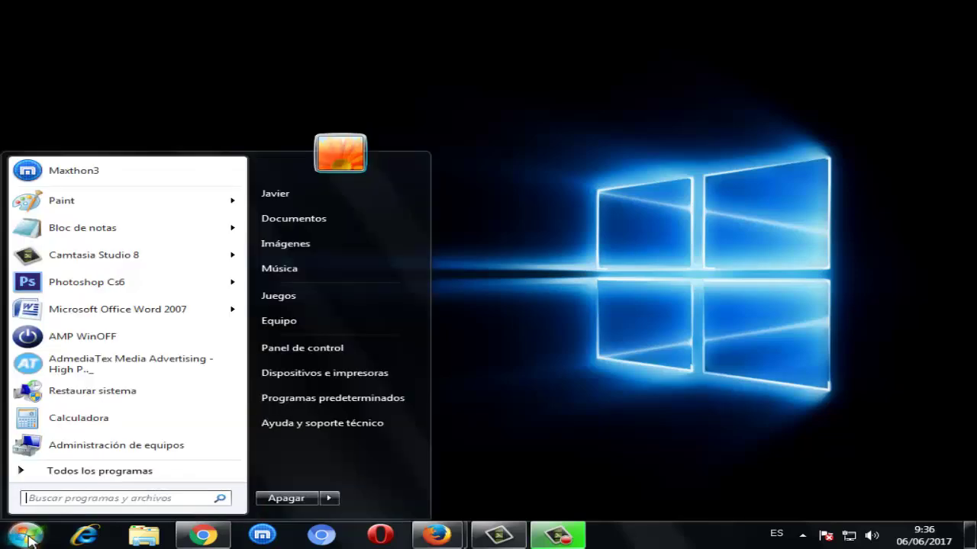
{"action": "left_click", "coordinate": [276, 320]}
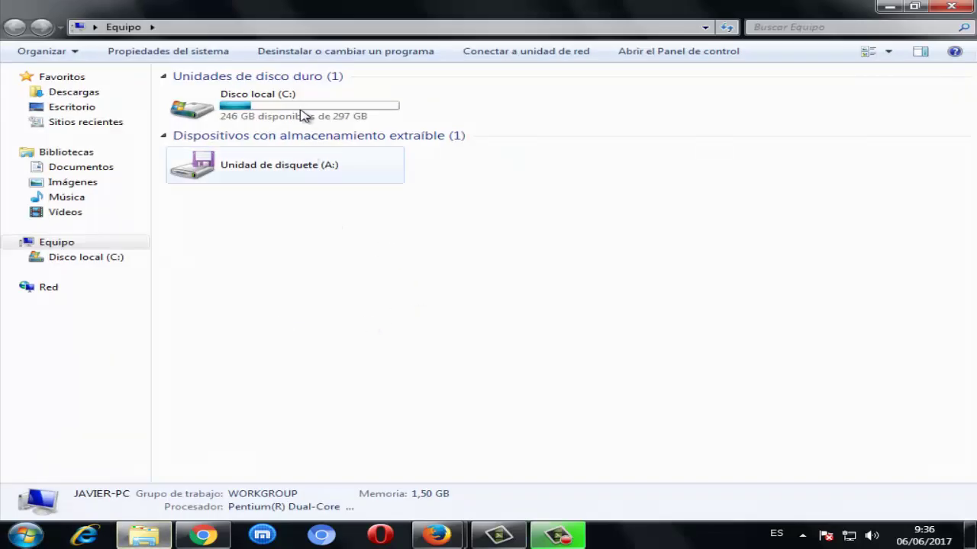
{"action": "right_click", "coordinate": [259, 111]}
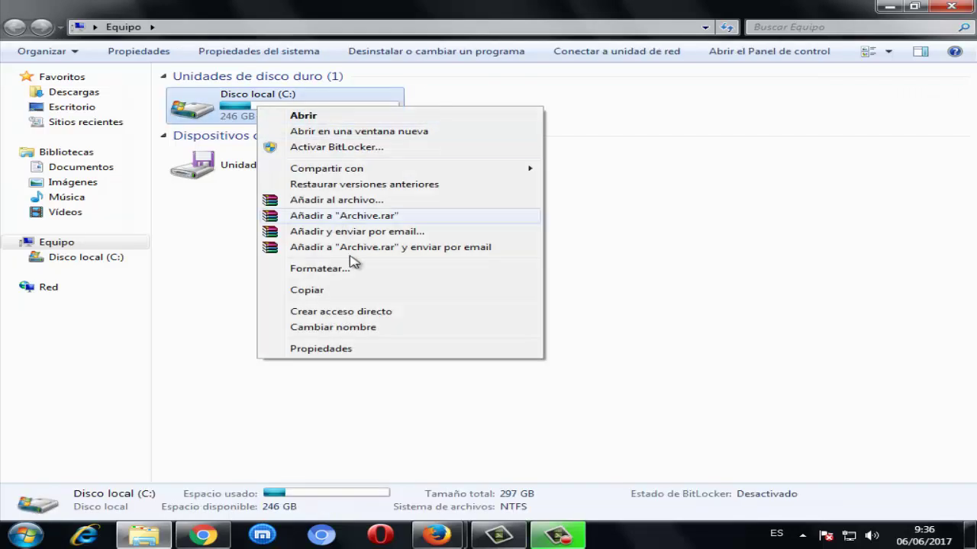
{"action": "left_click", "coordinate": [367, 351]}
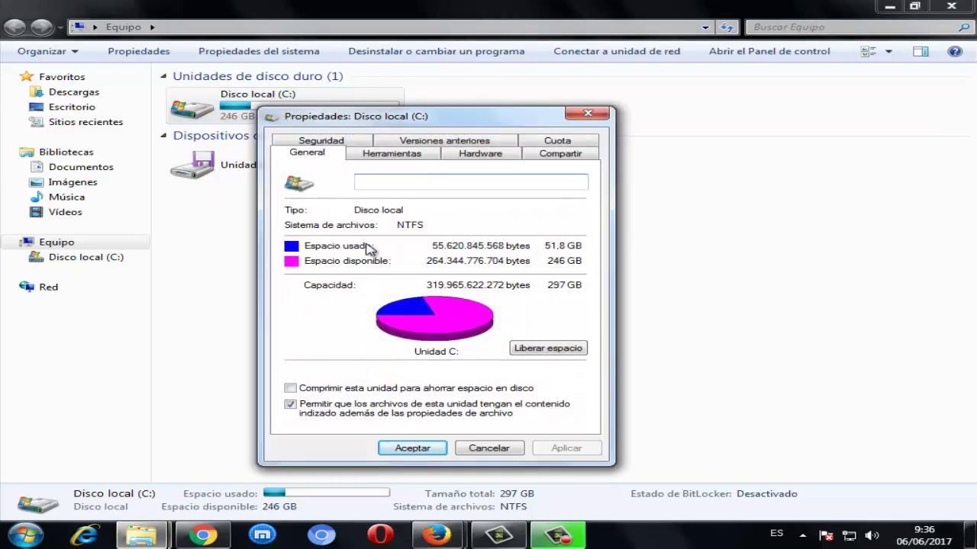
{"action": "left_click", "coordinate": [578, 115]}
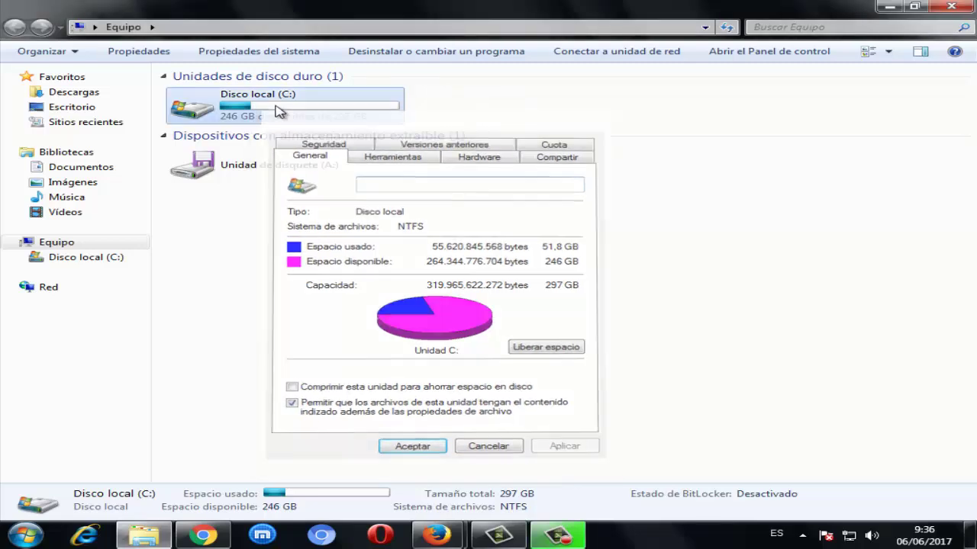
Open the disk defragmenter from the Herramientas section of the Disco local (C:) properties
{"action": "right_click", "coordinate": [269, 107]}
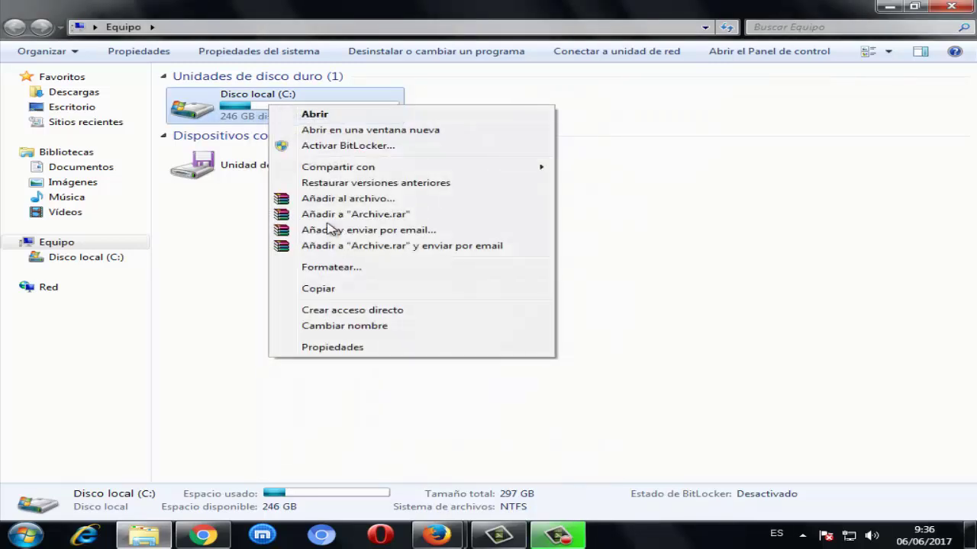
{"action": "left_click", "coordinate": [333, 347]}
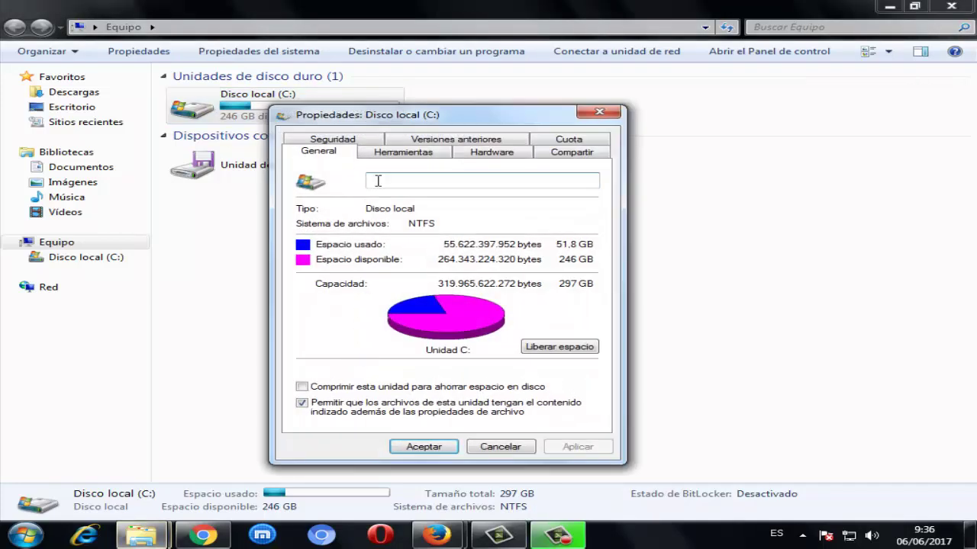
{"action": "left_click", "coordinate": [381, 156]}
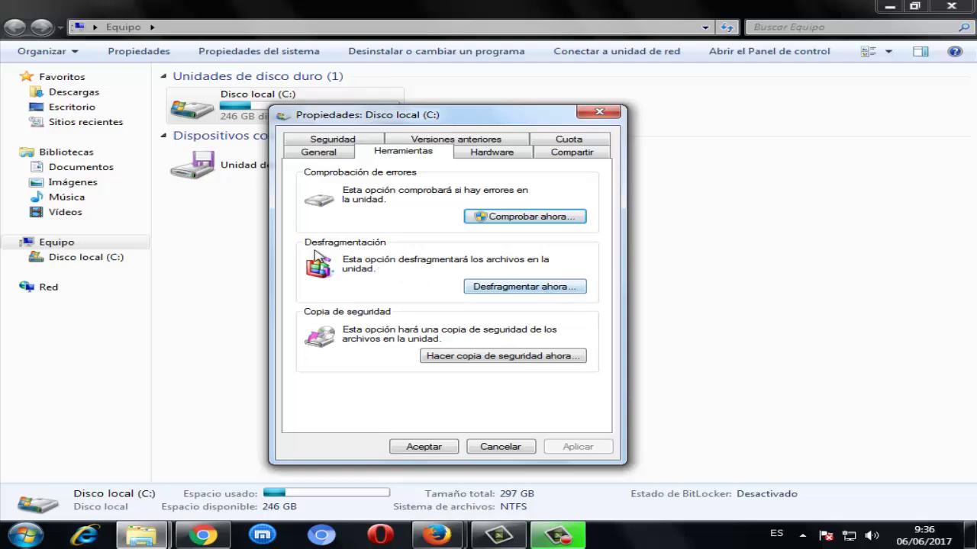
{"action": "left_click", "coordinate": [521, 290]}
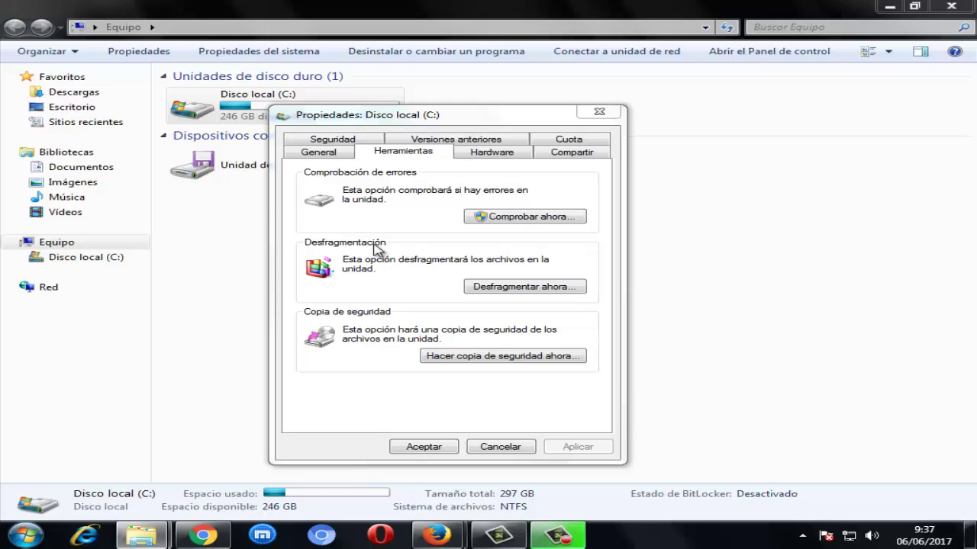
{"action": "left_click", "coordinate": [477, 286]}
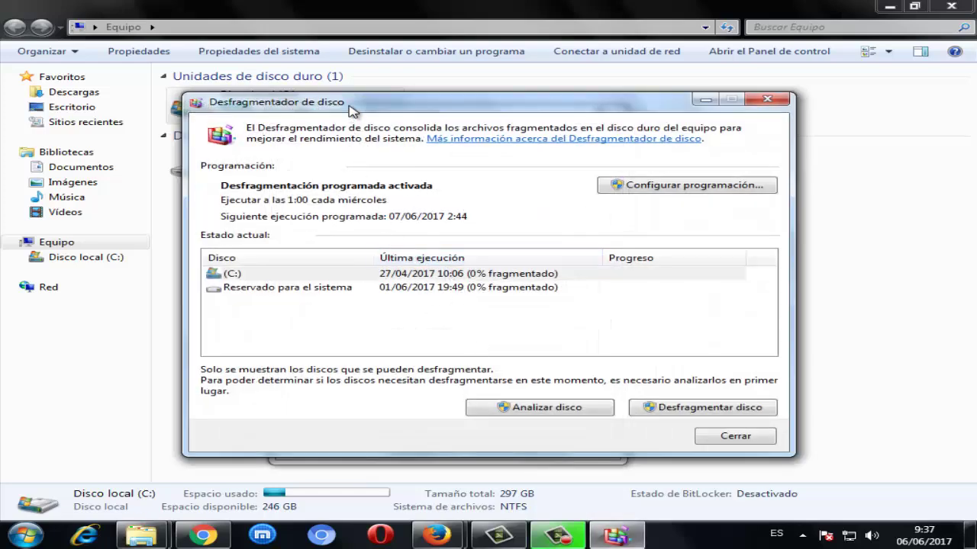
Select disk (C:) in the defragmenter, try to start defragmenting it, and dismiss the colour scheme prompt
{"action": "mouse_move", "coordinate": [453, 109]}
{"action": "left_mouse_down"}
{"action": "mouse_move", "coordinate": [465, 120]}
{"action": "mouse_move", "coordinate": [447, 114]}
{"action": "left_mouse_up"}
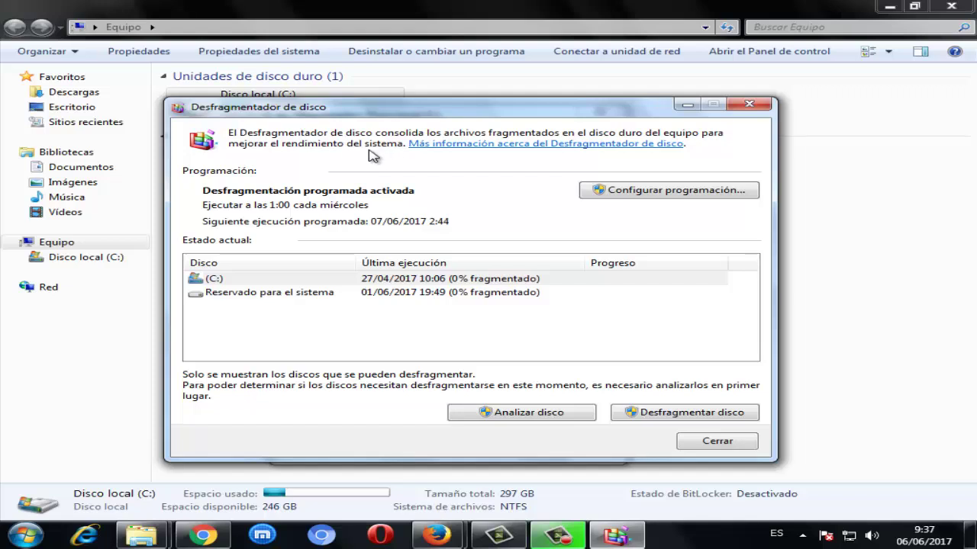
{"action": "left_click_drag", "start_coordinate": [404, 114], "coordinate": [453, 104]}
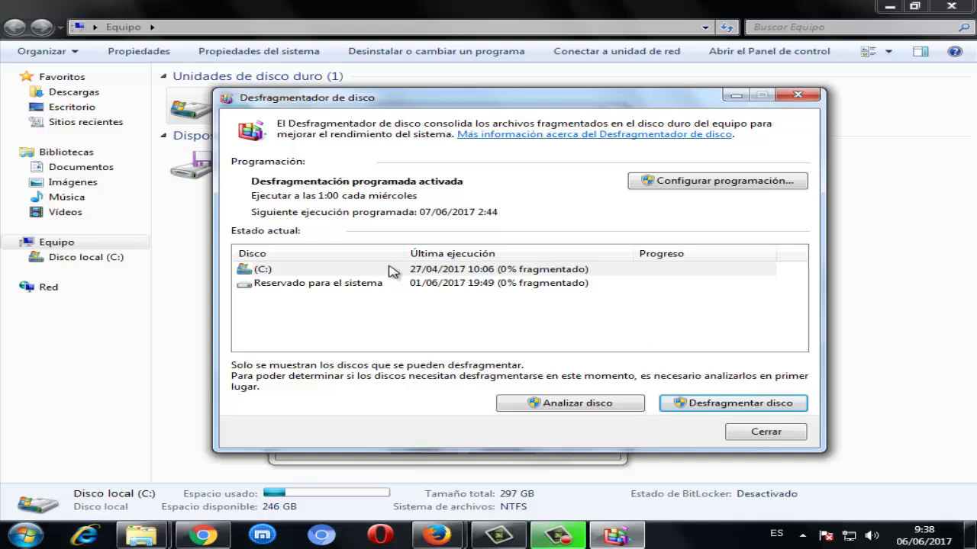
{"action": "left_click", "coordinate": [303, 271]}
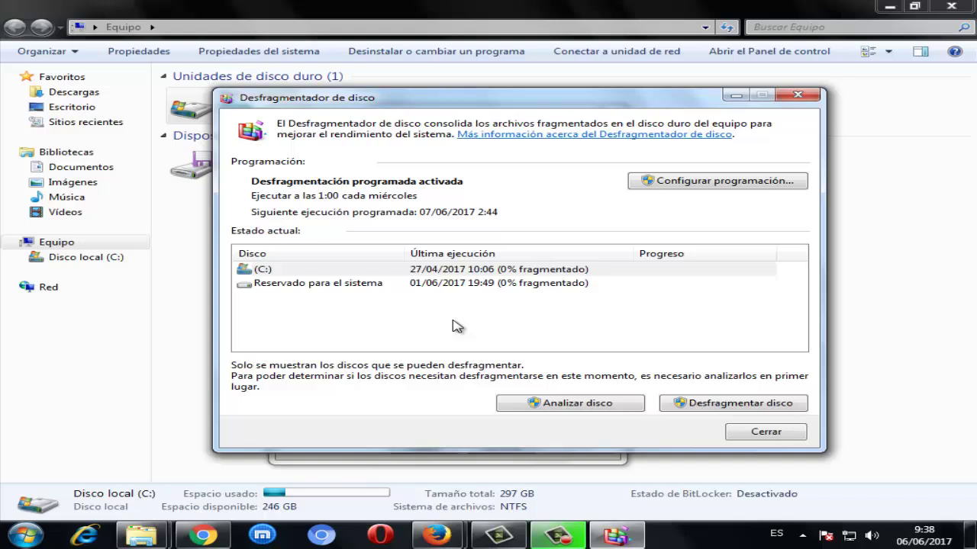
{"action": "left_click", "coordinate": [458, 272]}
{"action": "left_click", "coordinate": [411, 271]}
{"action": "left_click", "coordinate": [524, 275]}
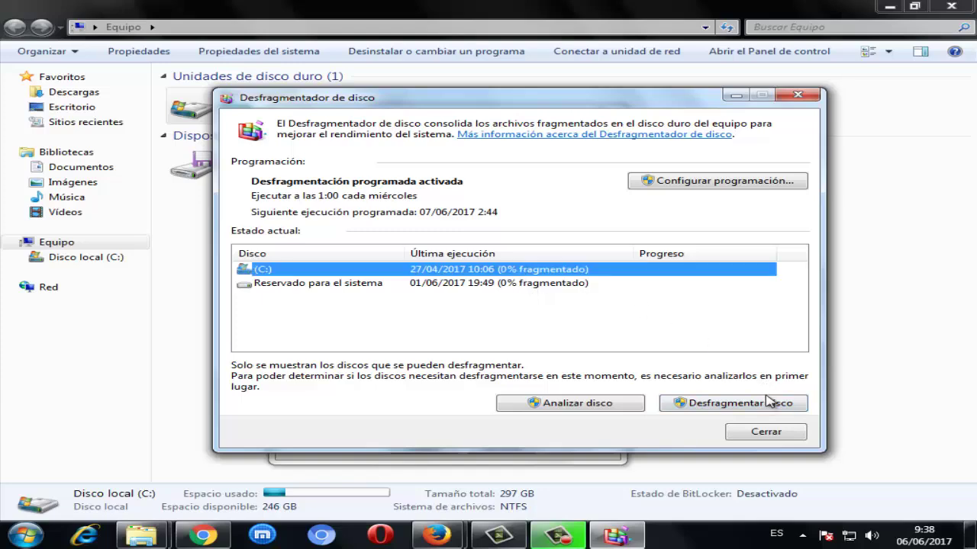
{"action": "left_click", "coordinate": [715, 409]}
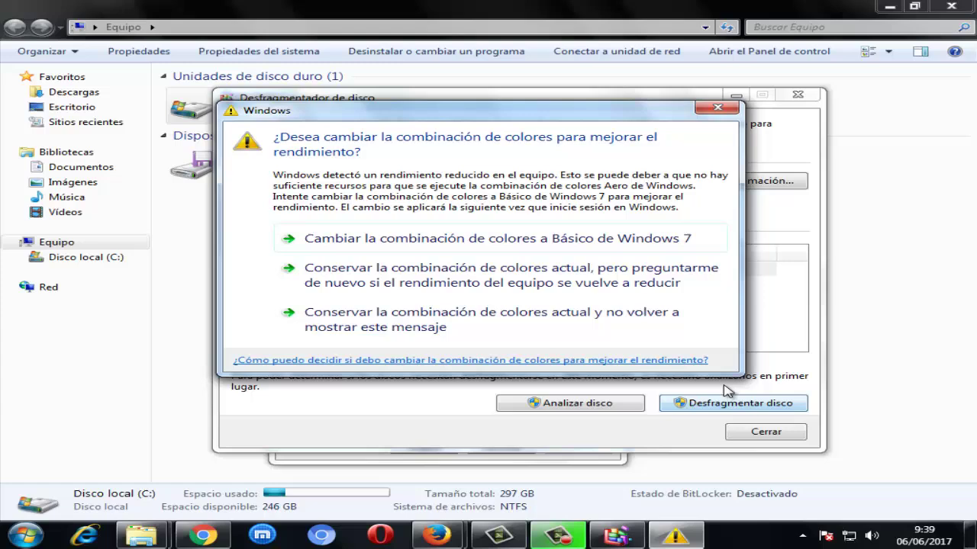
{"action": "left_click", "coordinate": [716, 108]}
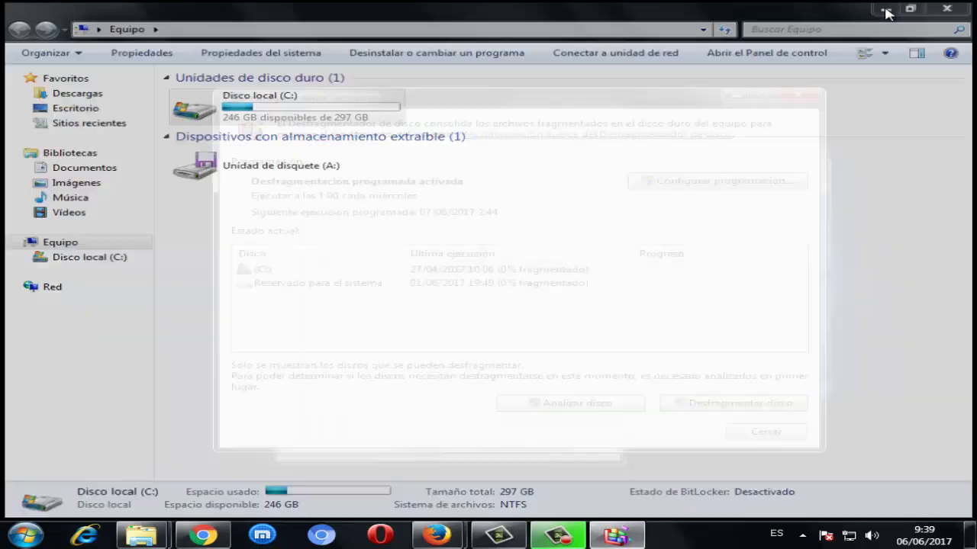
Close the disk defragmenter and the Disco local (C:) properties, and refresh the desktop
{"action": "left_click", "coordinate": [763, 431]}
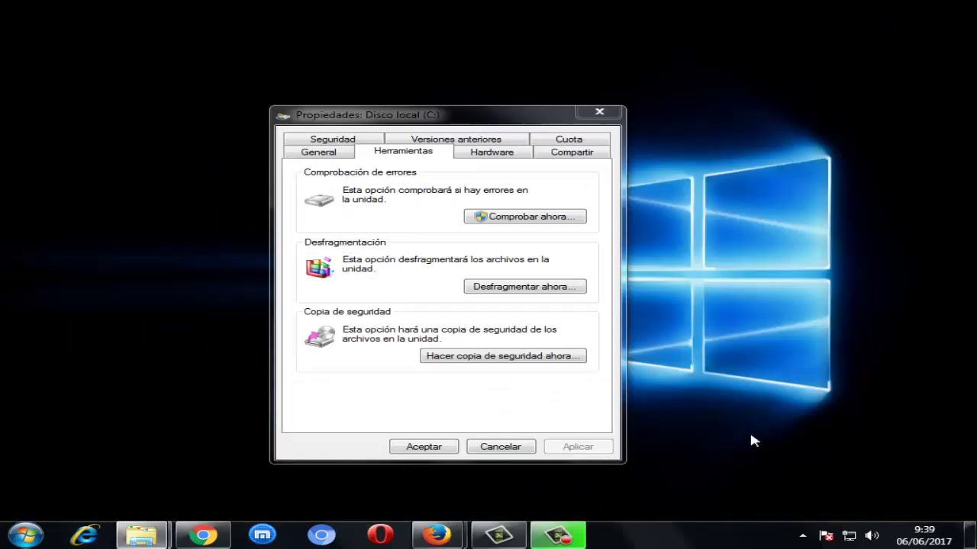
{"action": "left_click", "coordinate": [602, 113]}
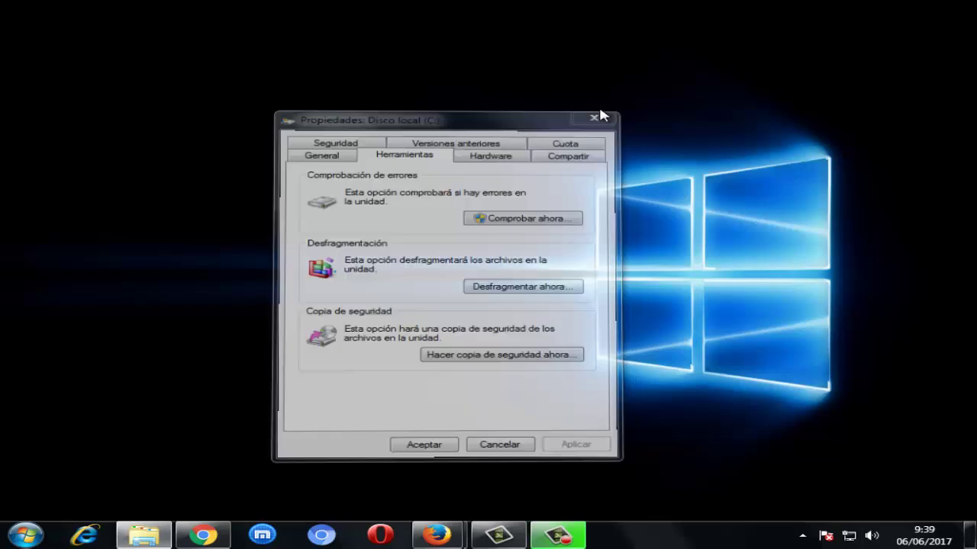
{"action": "right_click", "coordinate": [306, 162]}
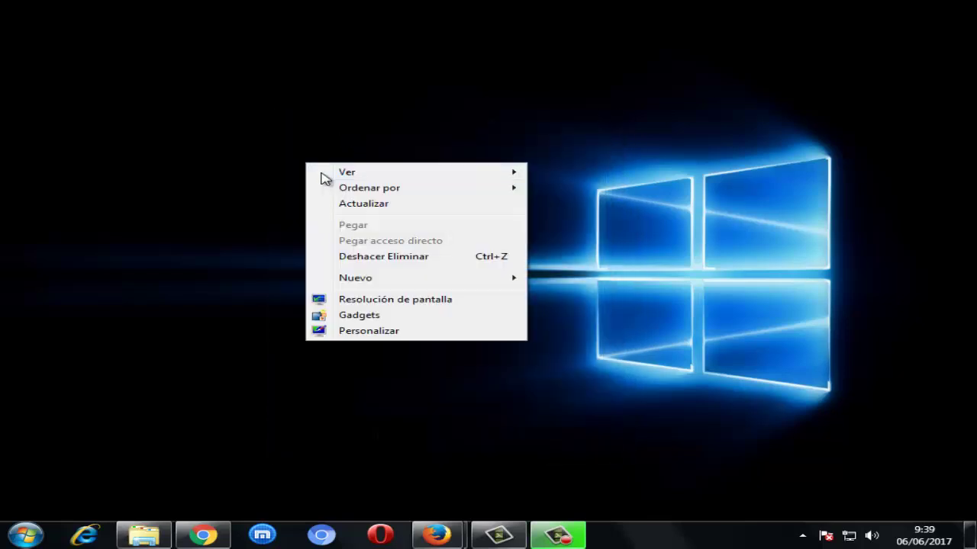
{"action": "left_click", "coordinate": [353, 203]}
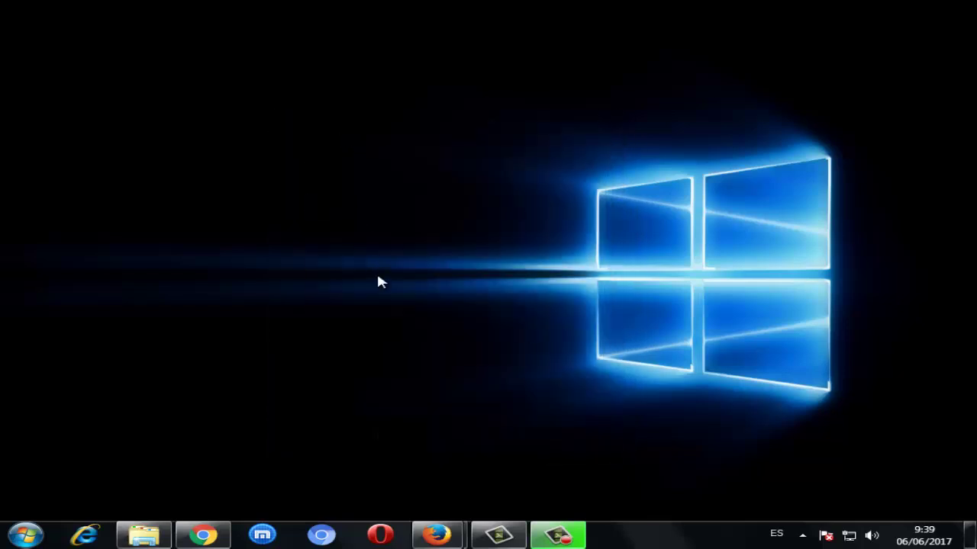